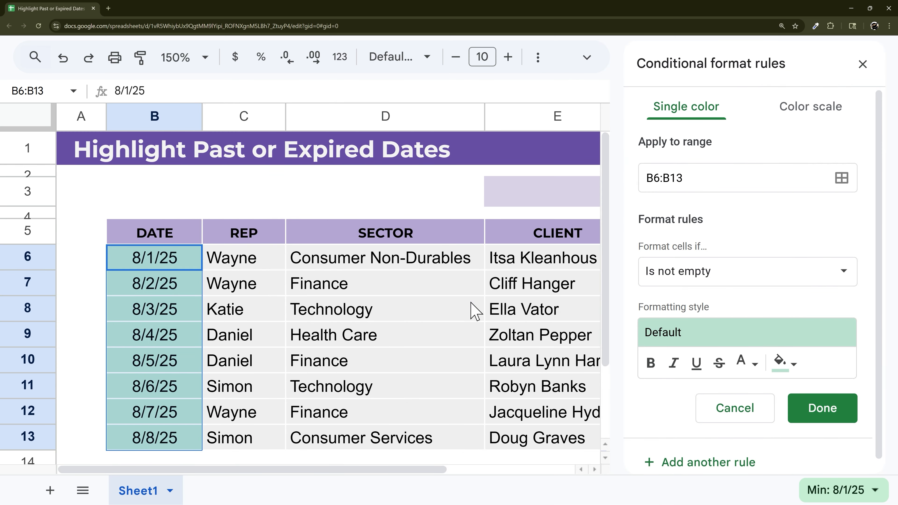
Set the rule for B6:B13 to format cells whose date is before today
left_click(692, 280)
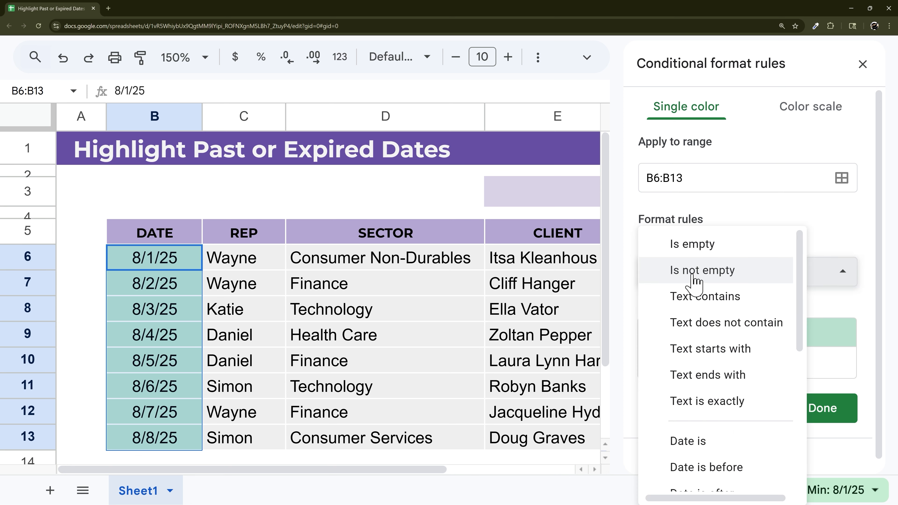
scroll(713, 280, "down", 5)
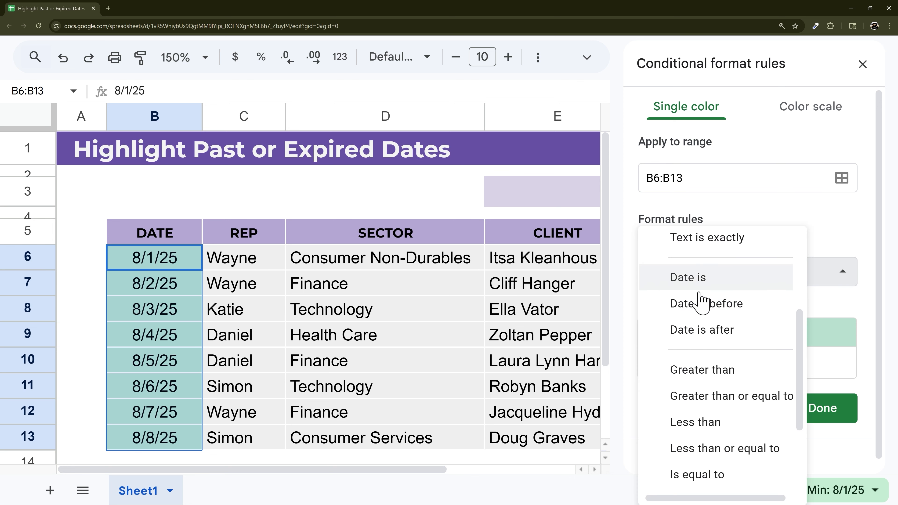
left_click(692, 308)
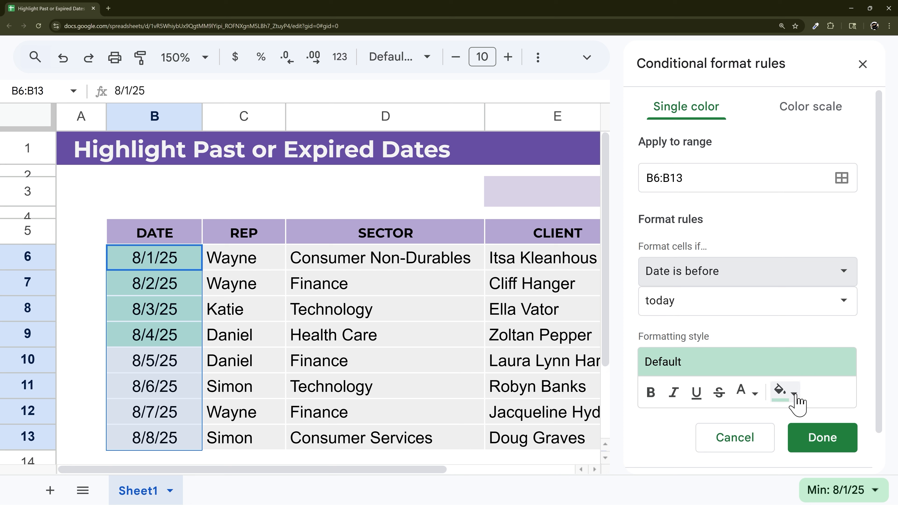
Give the rule's formatting style a dark magenta fill and white text
left_click(787, 397)
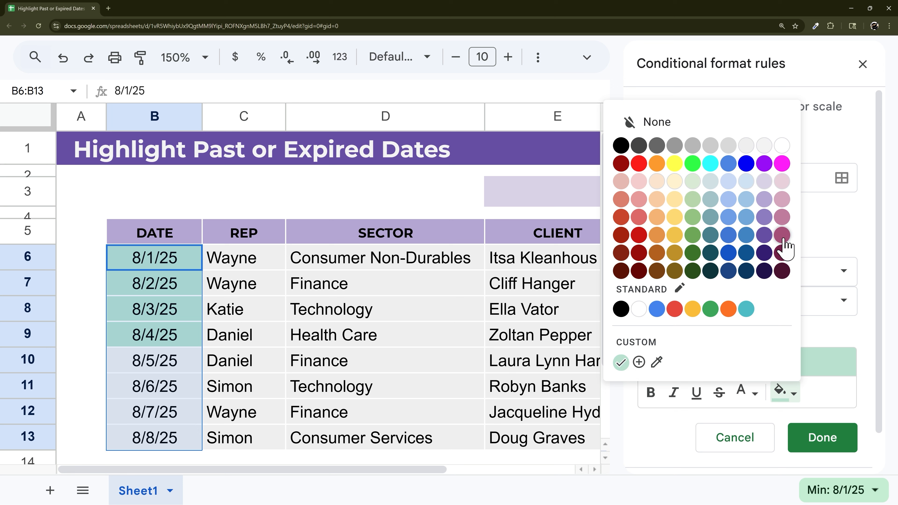
left_click(782, 235)
left_click(744, 391)
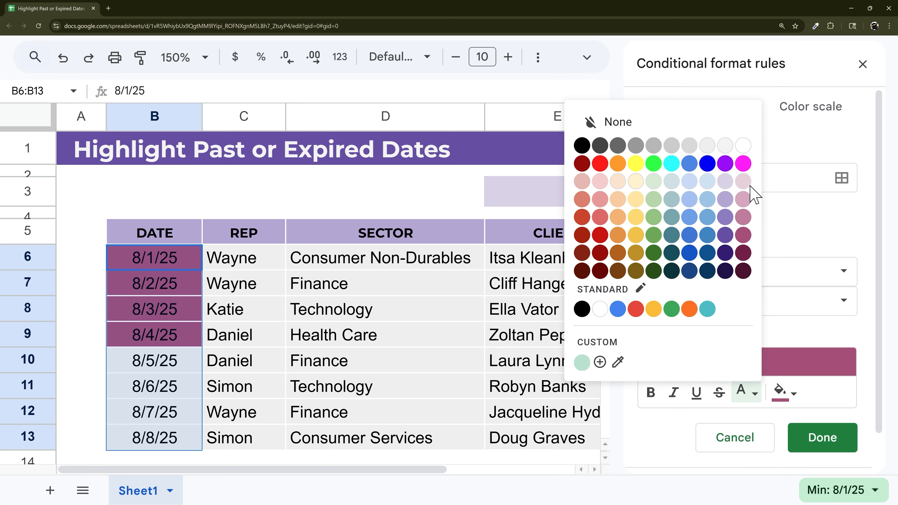
left_click(743, 146)
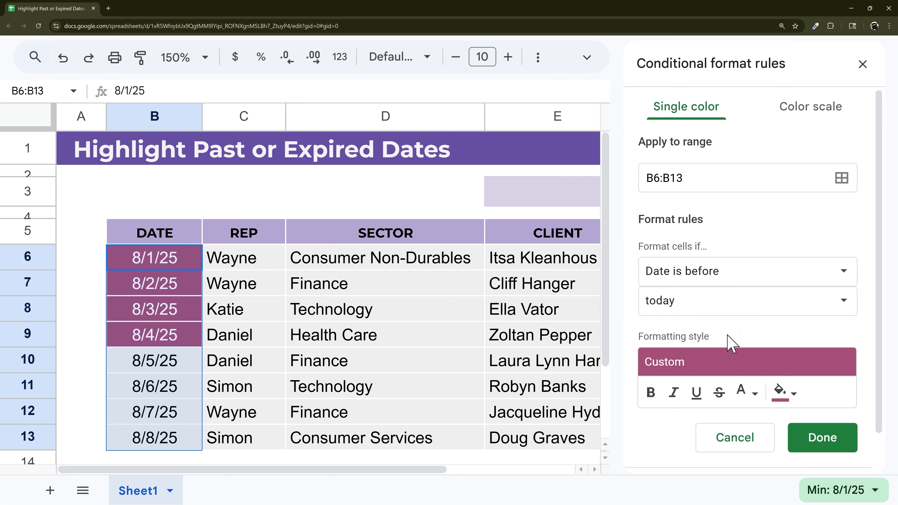
Try strikethrough, underline and bold in the rule's formatting style, and remove all three again
left_click(718, 391)
left_click(696, 393)
left_click(651, 392)
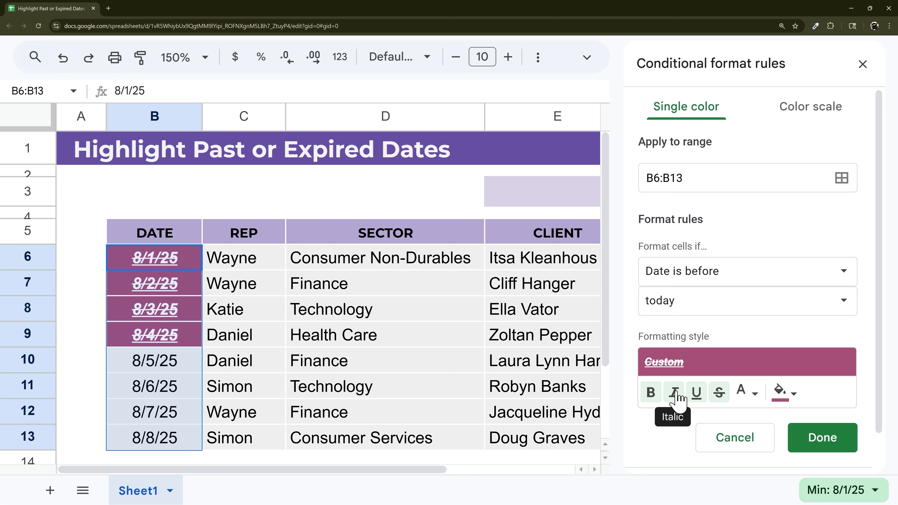
left_click(651, 393)
left_click(696, 393)
left_click(719, 392)
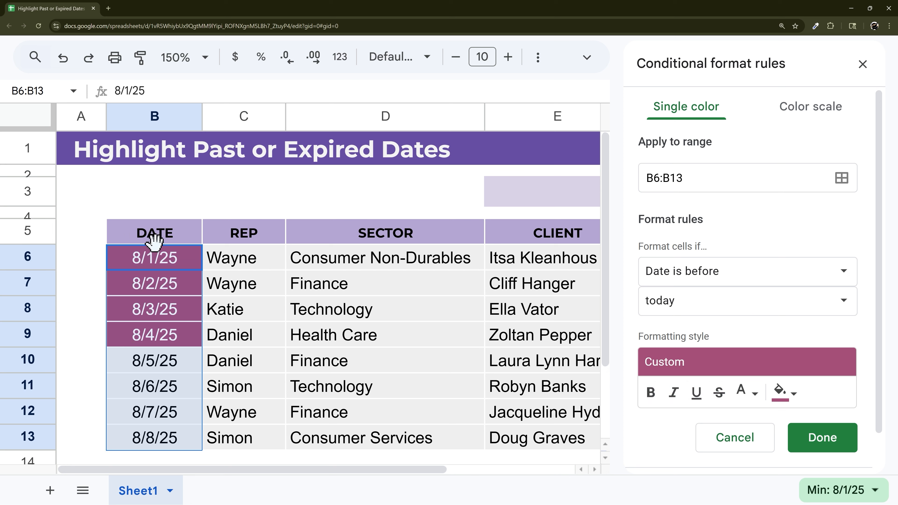
Try tomorrow and then yesterday as the comparison date of the "Date is before" condition
left_click(687, 307)
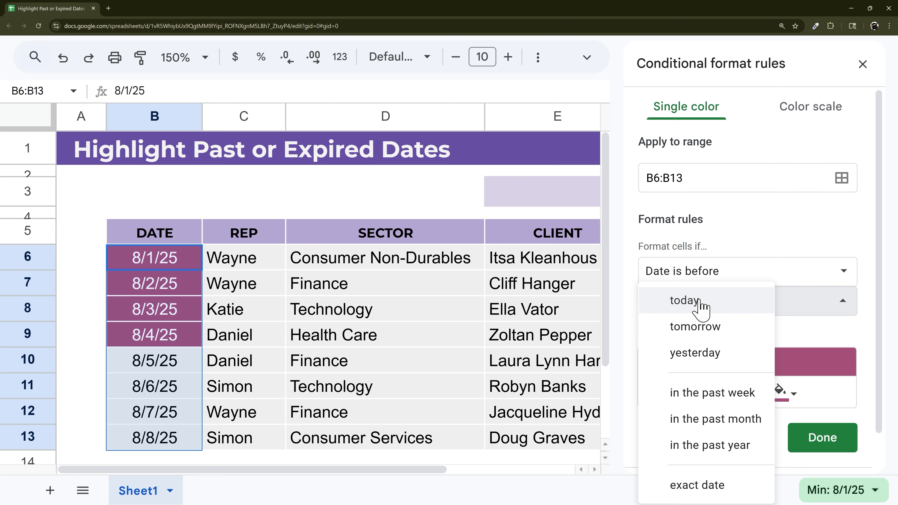
left_click(699, 328)
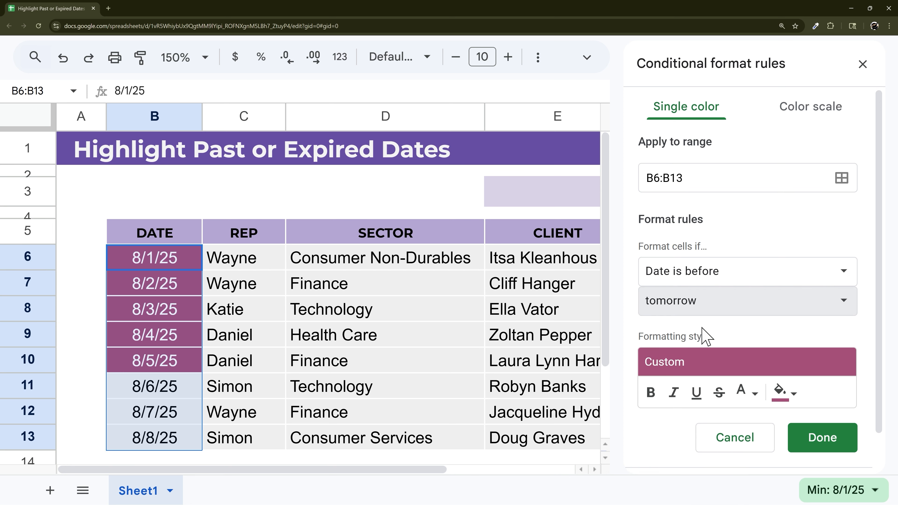
left_click(690, 306)
left_click(694, 327)
Try the "Date is after" condition with yesterday, and return the rule to "Date is before"
left_click(695, 272)
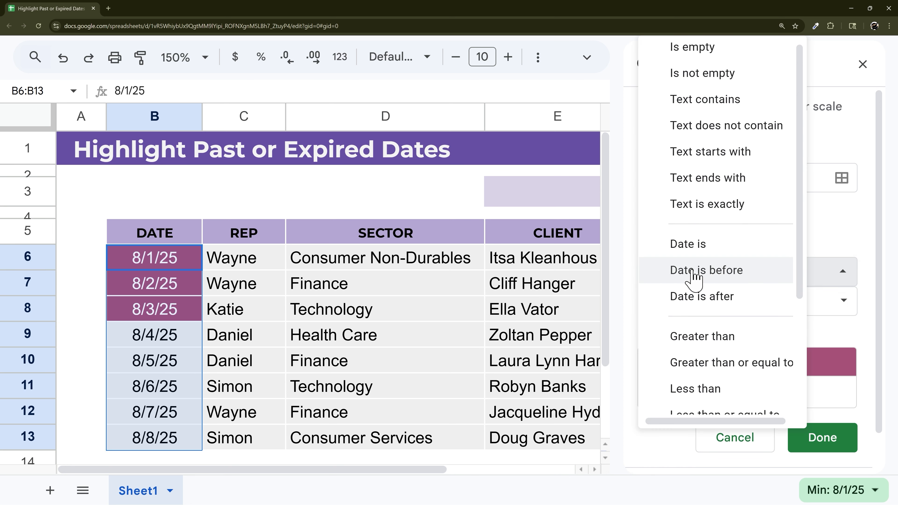
left_click(680, 299)
left_click(694, 277)
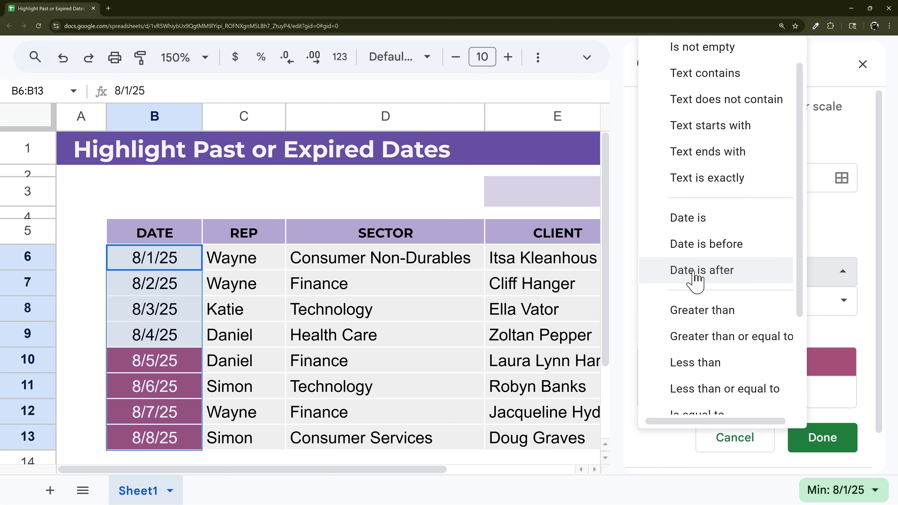
left_click(813, 255)
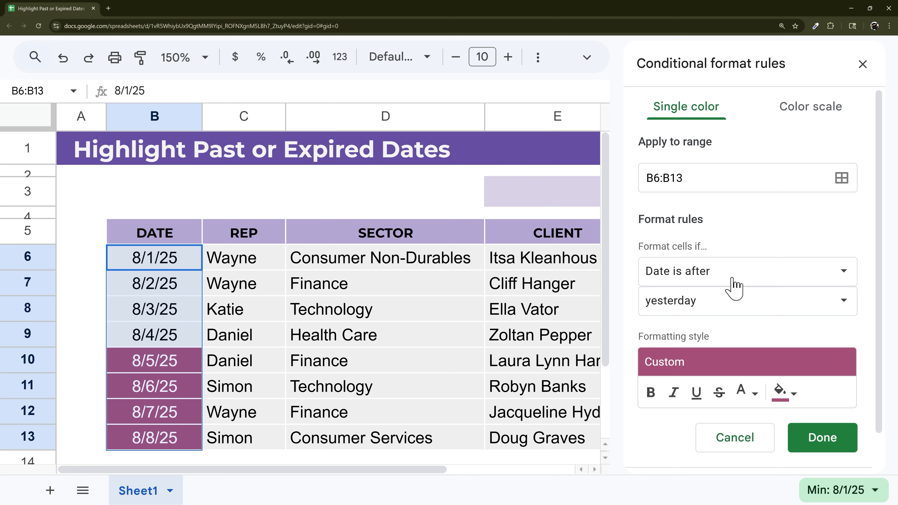
left_click(714, 274)
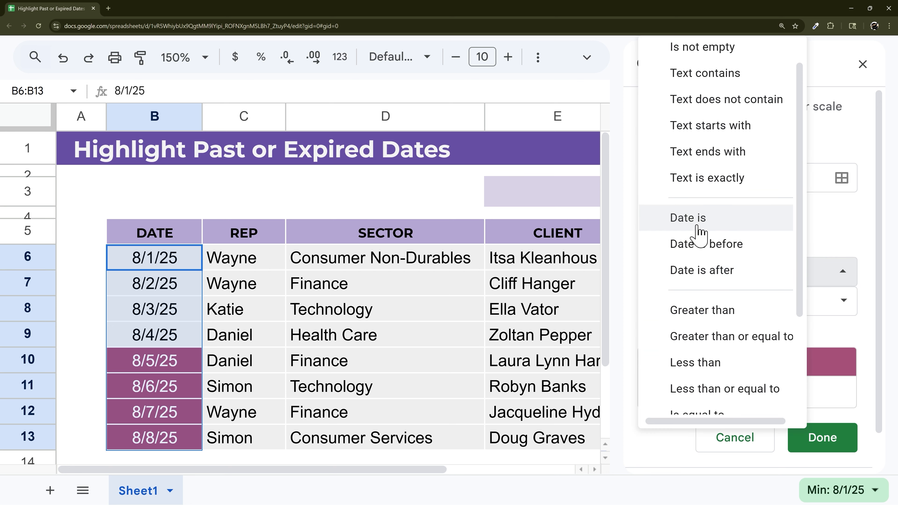
left_click(711, 244)
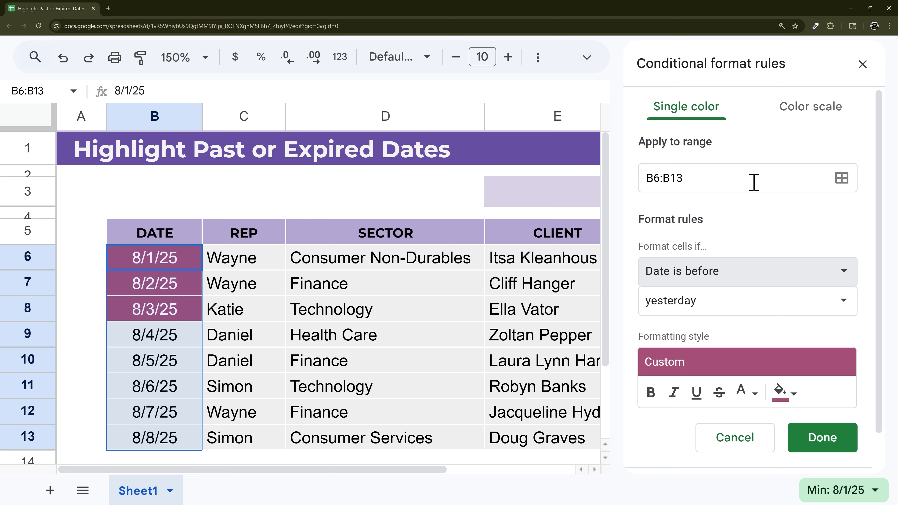
Extend the rule's range to the whole table body, B6:F13
left_click_drag(665, 178, 708, 178)
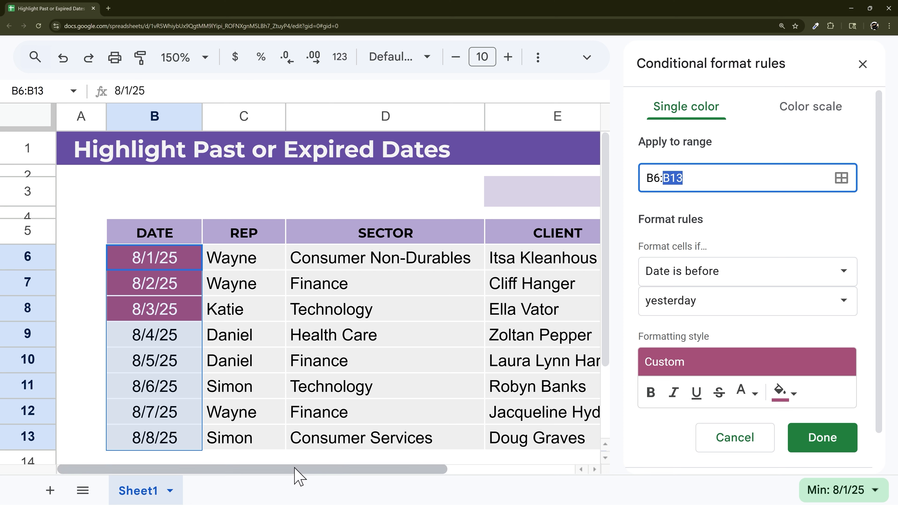
left_click_drag(296, 469, 427, 469)
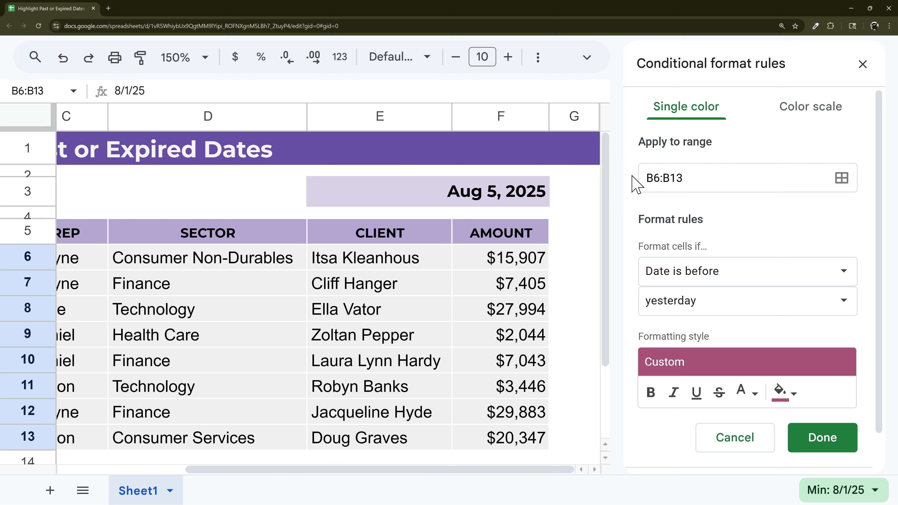
left_click(672, 178)
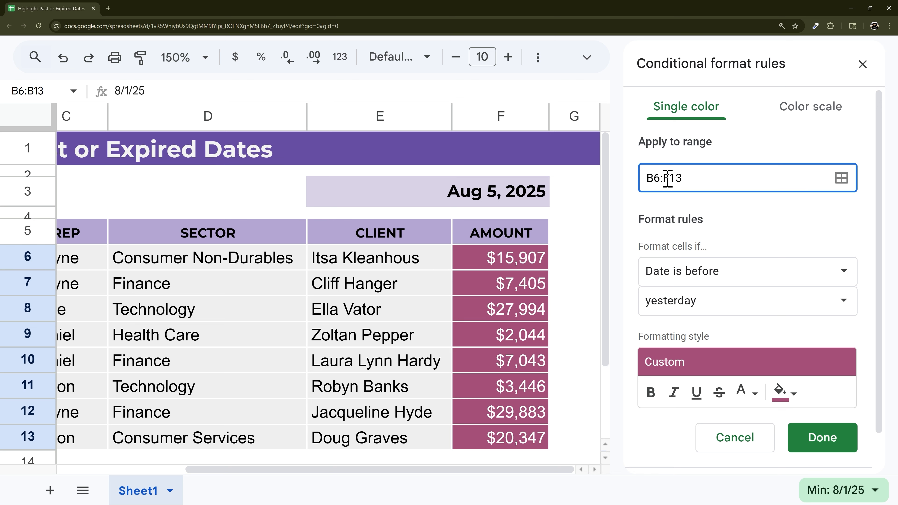
left_click_drag(509, 477, 439, 484)
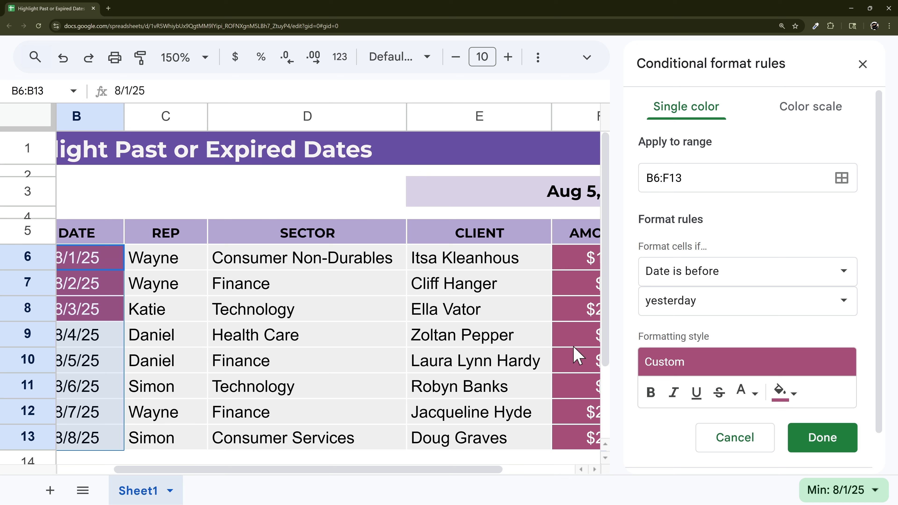
Change the rule's condition to "Custom formula is"
left_click(699, 279)
scroll(699, 280, "down", 5)
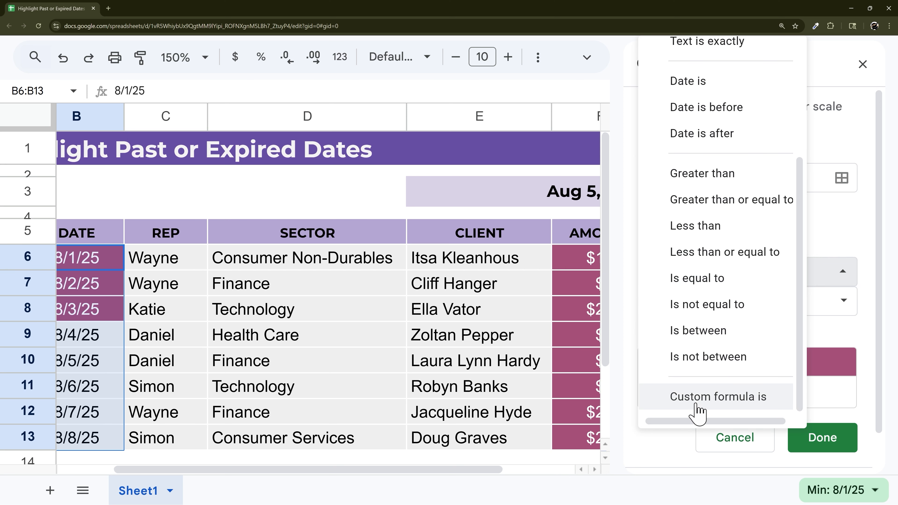
left_click(696, 407)
left_click_drag(475, 474, 361, 476)
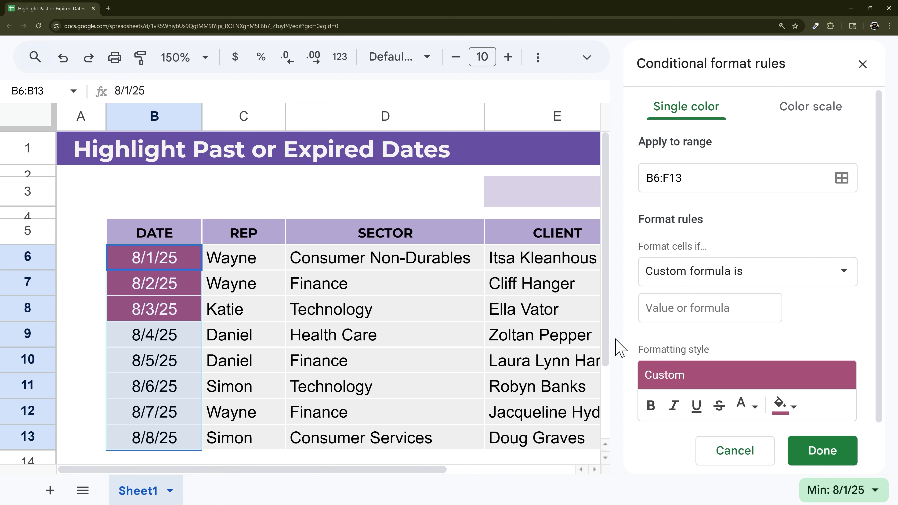
Enter the custom formula =$B6<today() to highlight entire rows with past dates
left_click(726, 315)
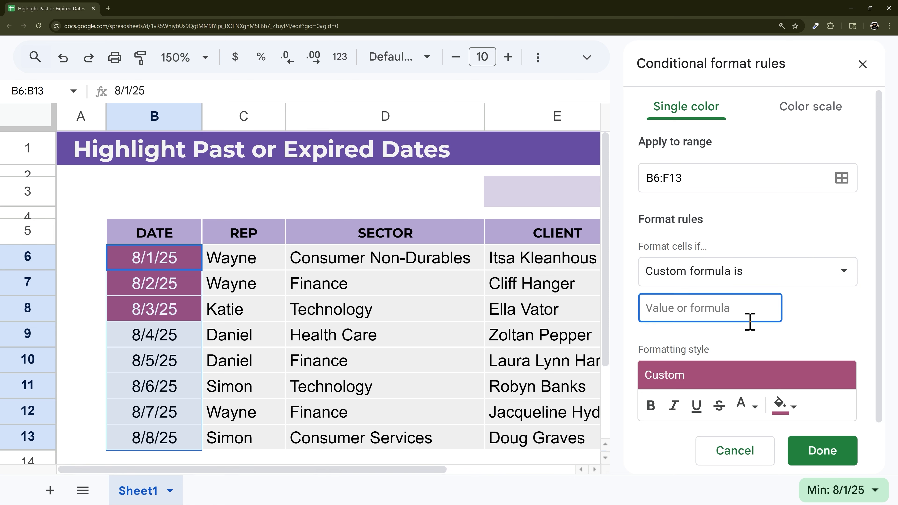
left_click(647, 177)
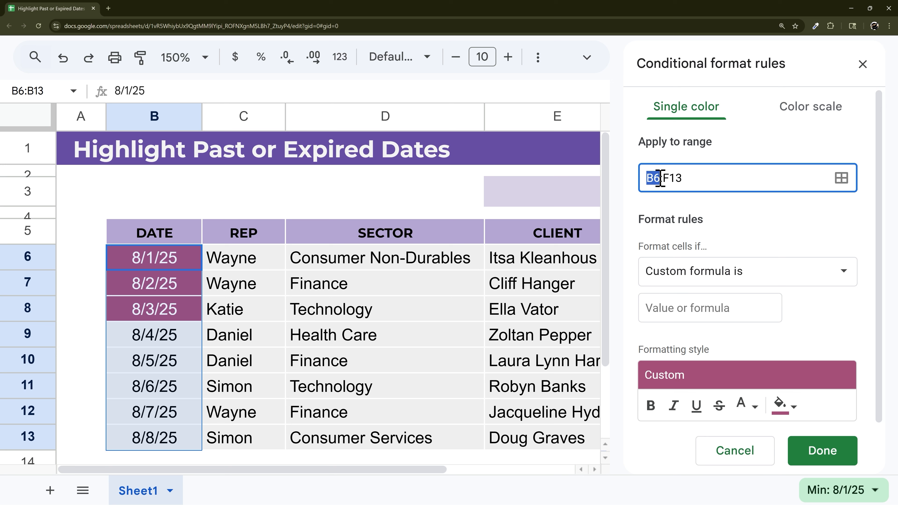
left_click(673, 306)
type("=")
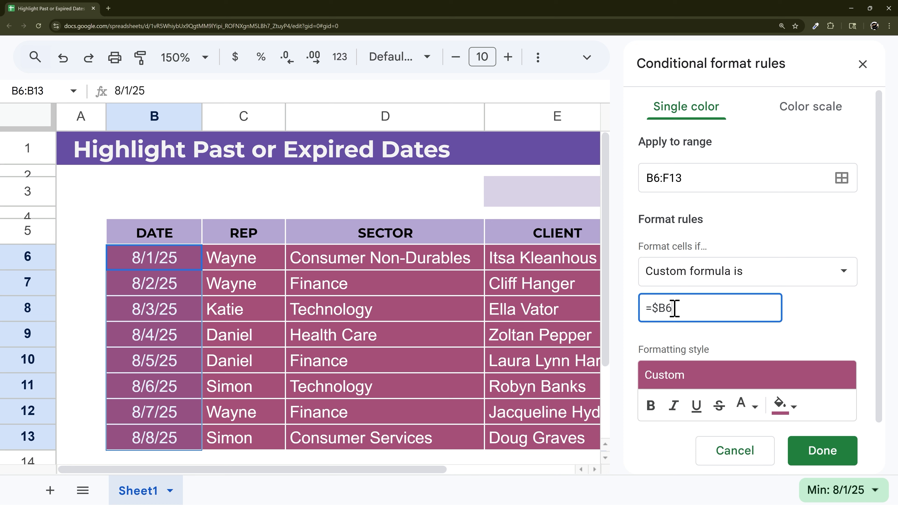
type("$B6<today(")
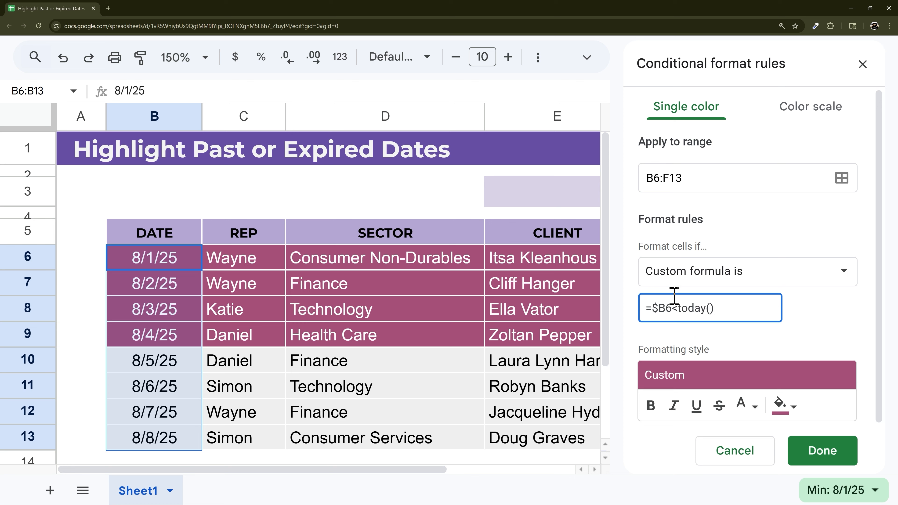
Try the custom formula with the <= operator and then with the >= operator
left_click(675, 307)
type("=")
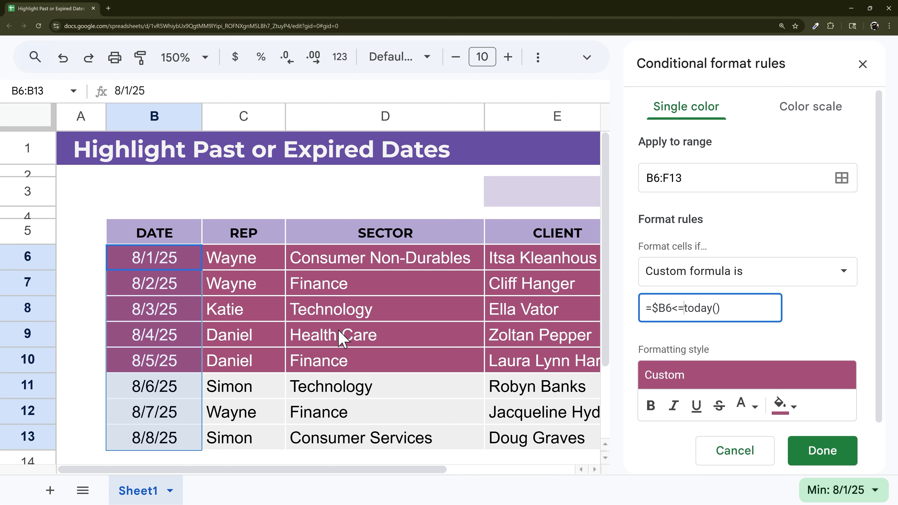
key("BackSpace")
key("BackSpace")
type(">?")
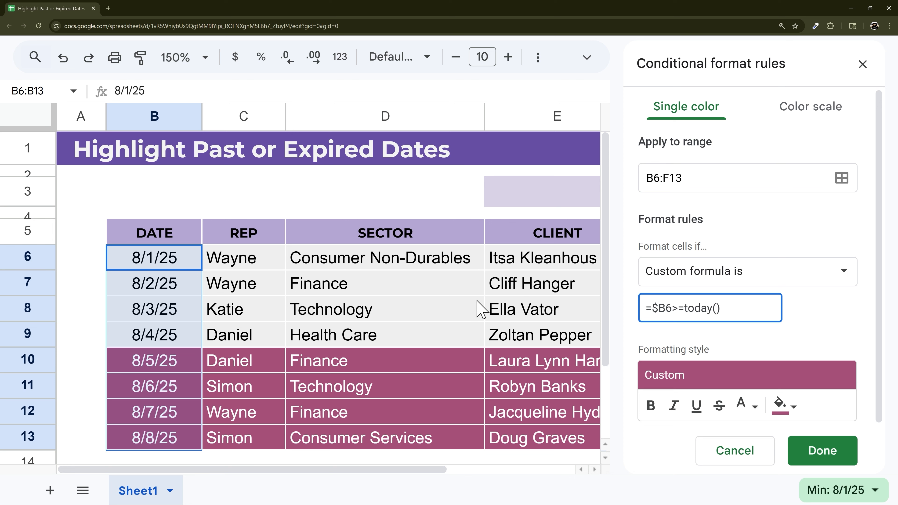
Change the custom formula to =$B6=today() so that only rows dated today match
key("BackSpace")
key("BackSpace")
key("BackSpace")
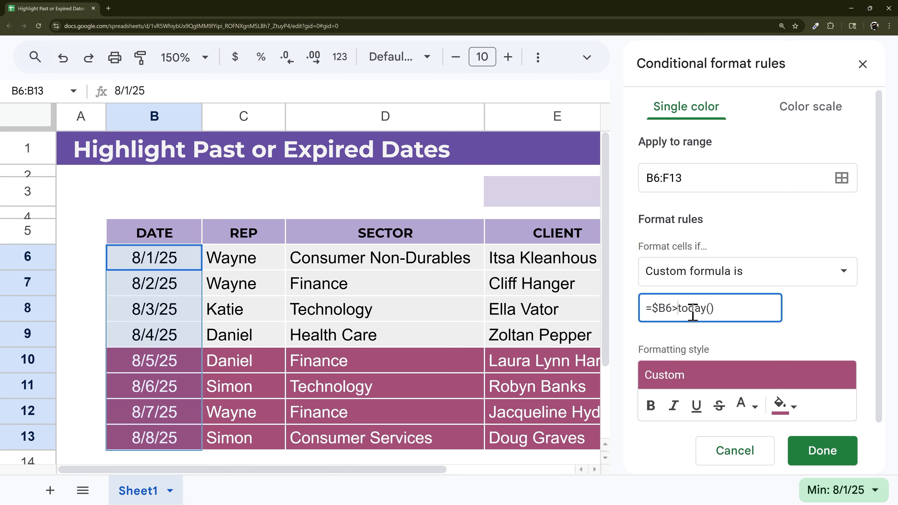
type("^+")
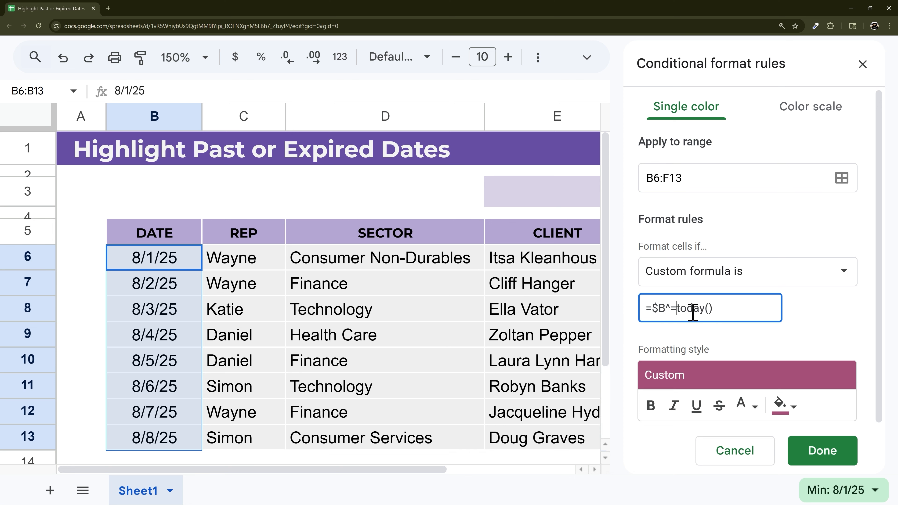
key("BackSpace")
key("BackSpace")
type("6=")
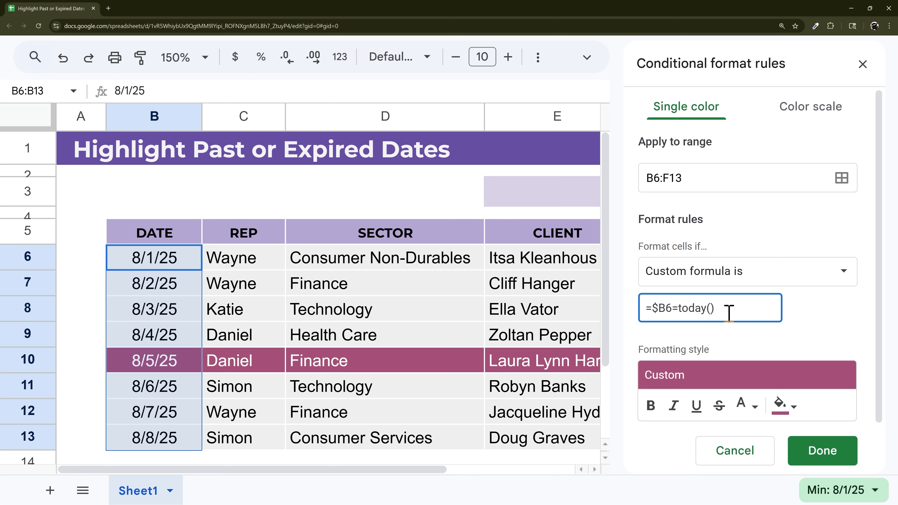
Restyle the rule with a light green fill and black text, and save it
left_click(781, 405)
left_click(692, 194)
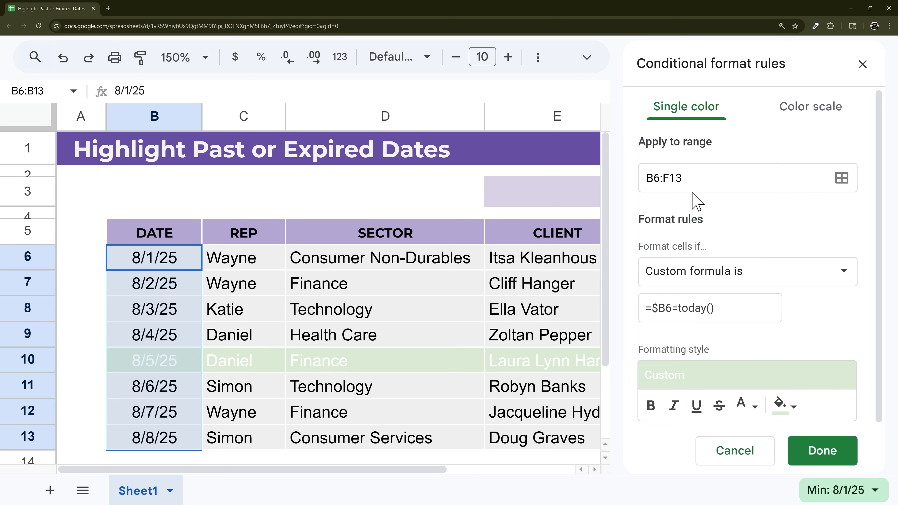
left_click(744, 405)
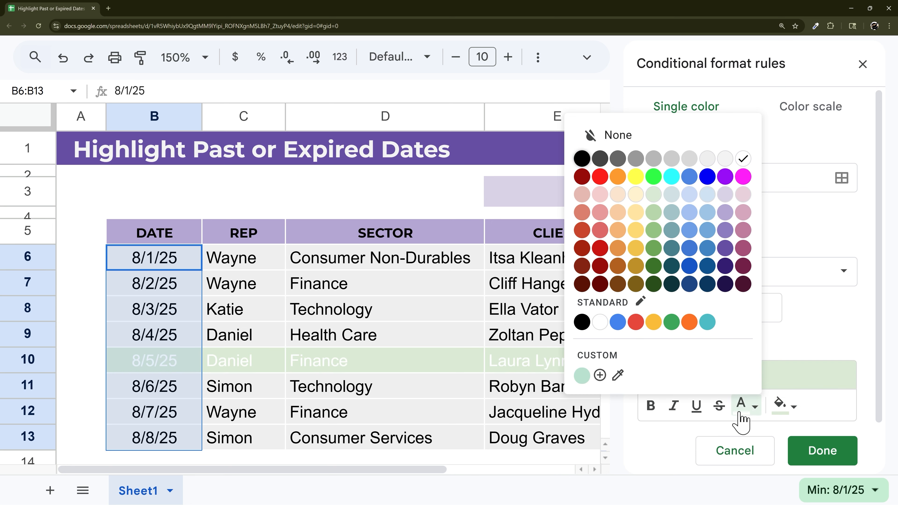
left_click(581, 159)
left_click(793, 448)
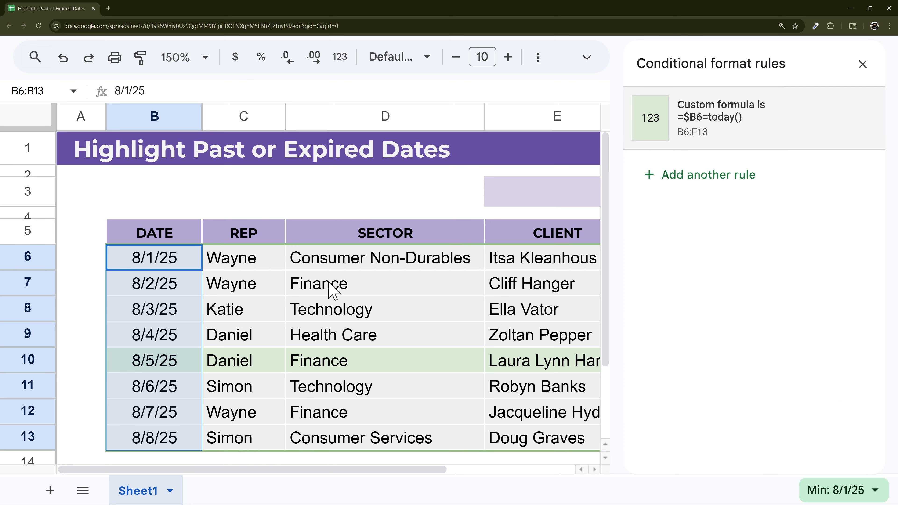
Reopen the saved rule to review its settings, and leave it without making changes
left_click(725, 128)
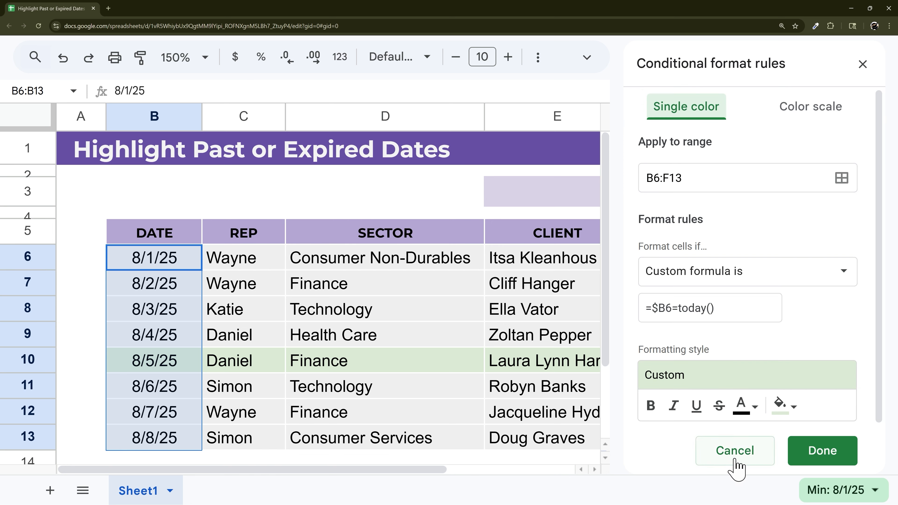
scroll(736, 465, "down", 2)
left_click(741, 395)
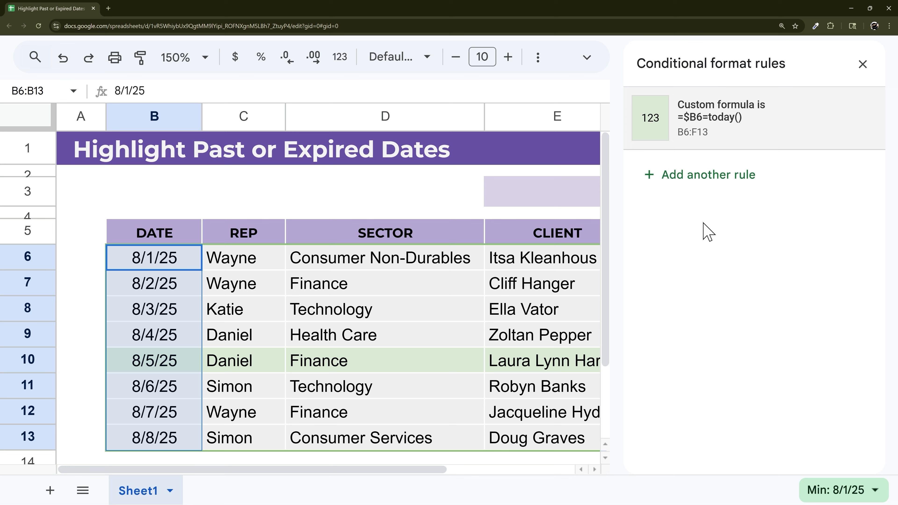
Add a second rule for B6:F13 based on the existing one, with the custom formula =$B6<today()
left_click(704, 122)
scroll(682, 445, "down", 2)
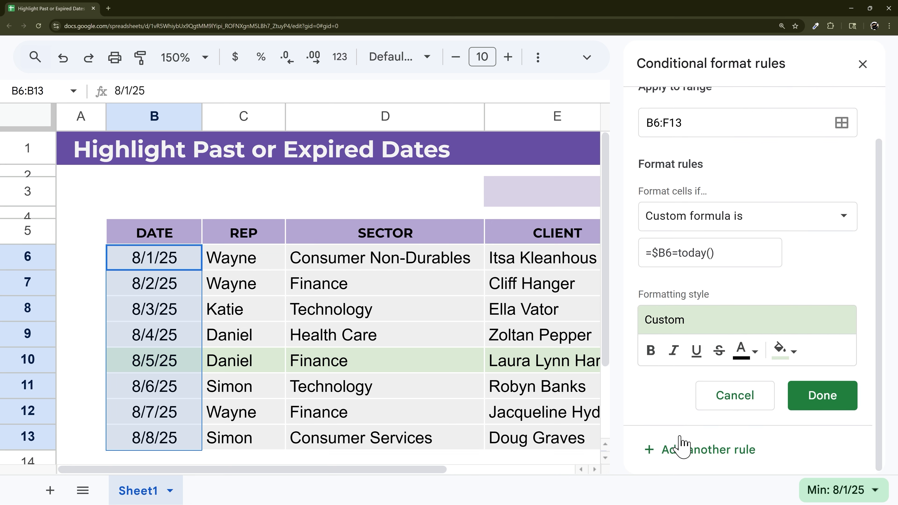
left_click(688, 458)
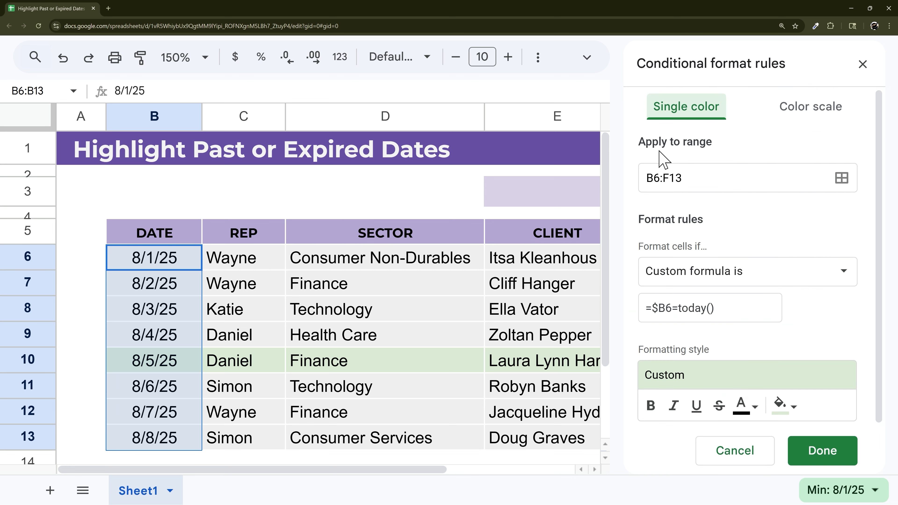
left_click_drag(717, 175, 649, 173)
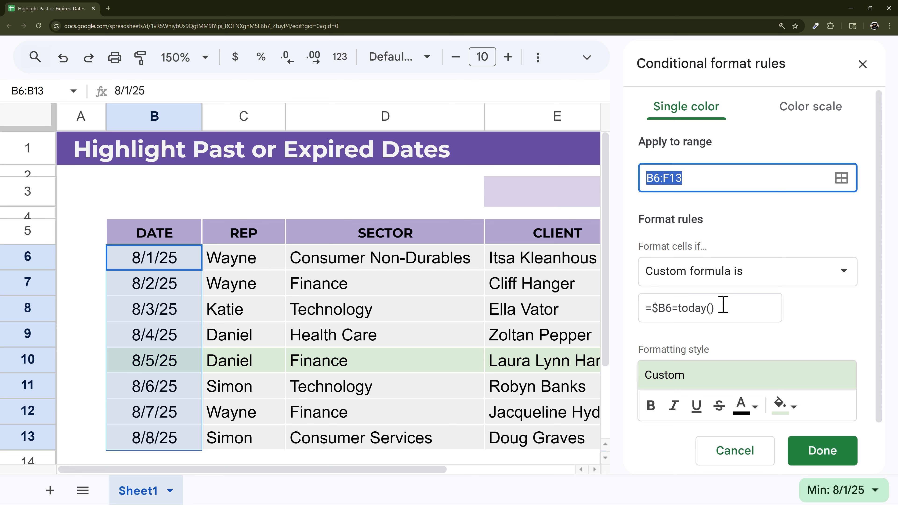
left_click(713, 311)
left_click_drag(713, 311, 646, 313)
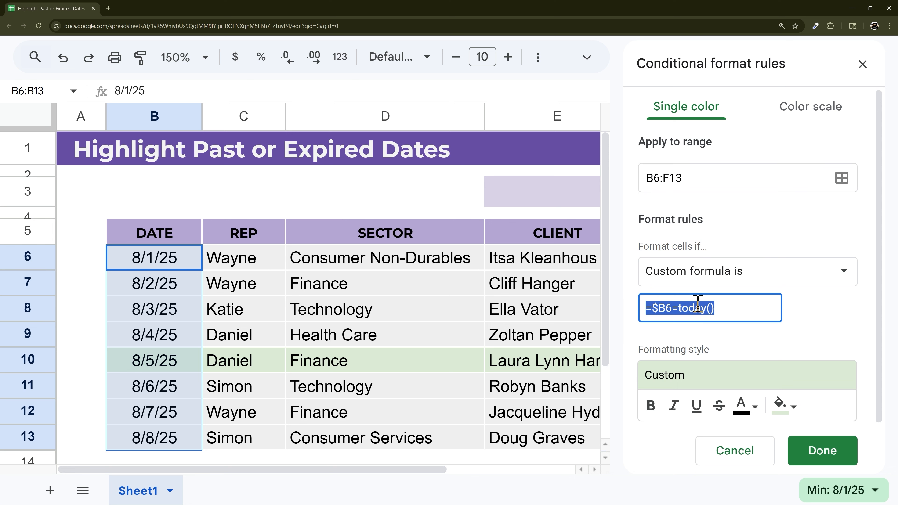
key("Right")
key("Left")
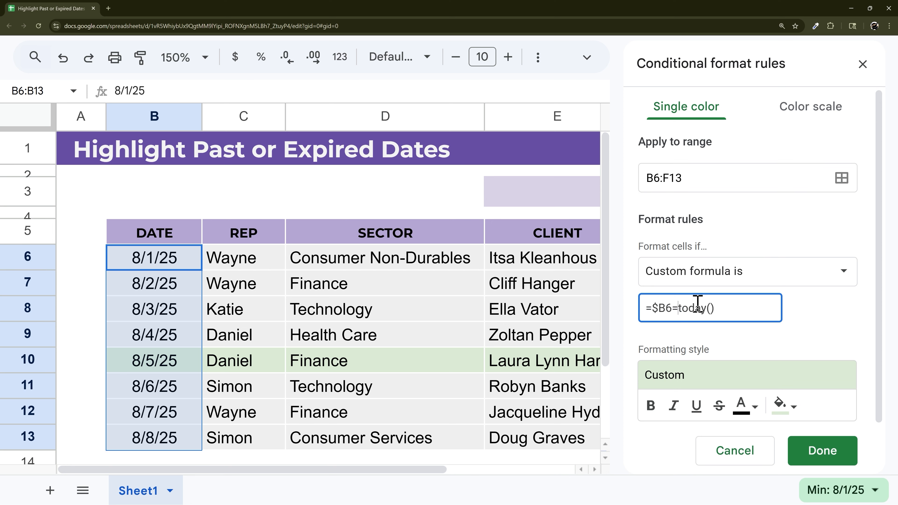
key("BackSpace")
type("<")
Give the past-date rule a light yellow fill and save it
left_click(788, 411)
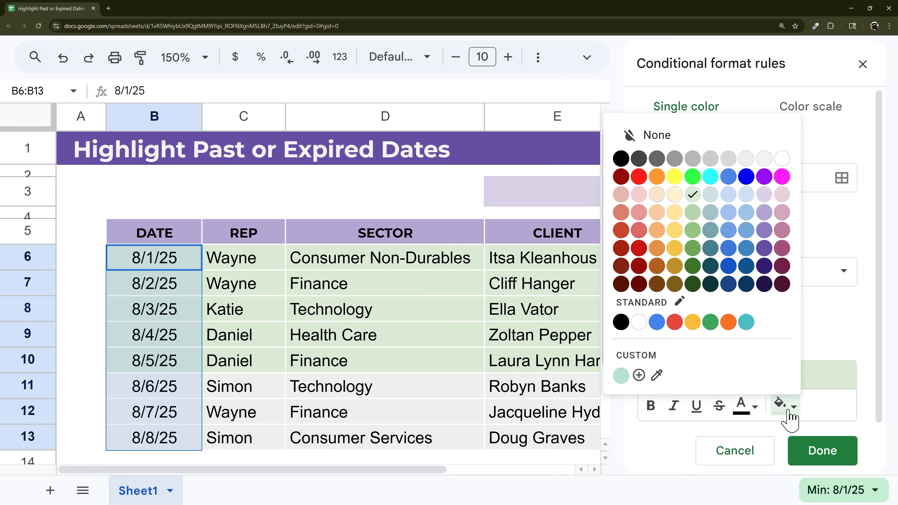
left_click(675, 194)
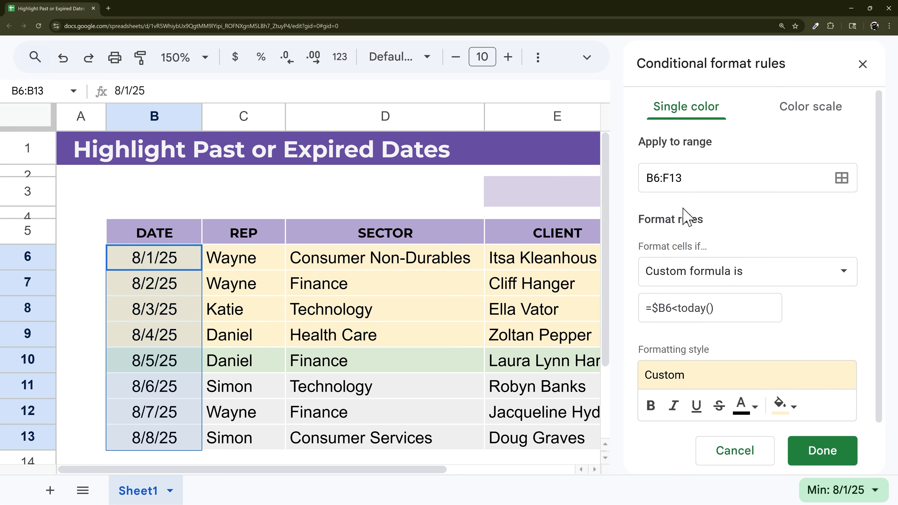
left_click(815, 449)
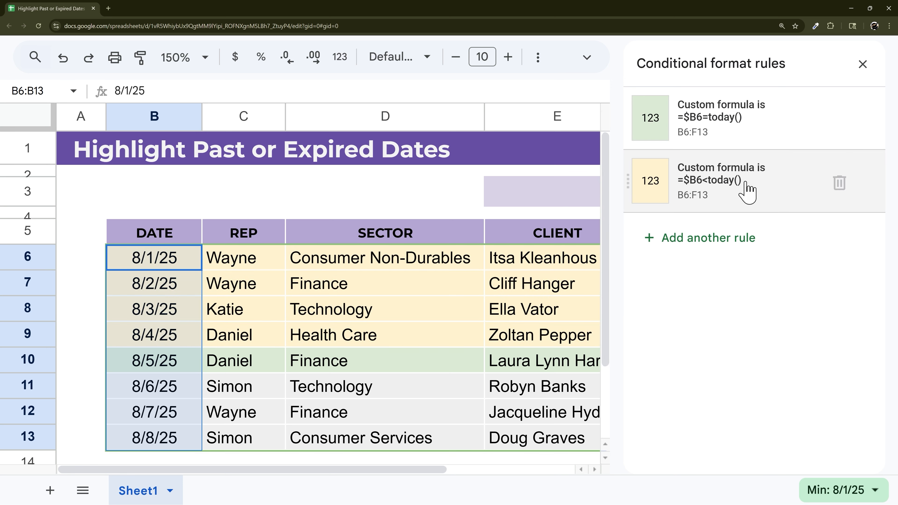
Add a third rule for B6:F13 based on the past-date rule, with the custom formula =$B6>today()
left_click(709, 198)
scroll(716, 319, "down", 2)
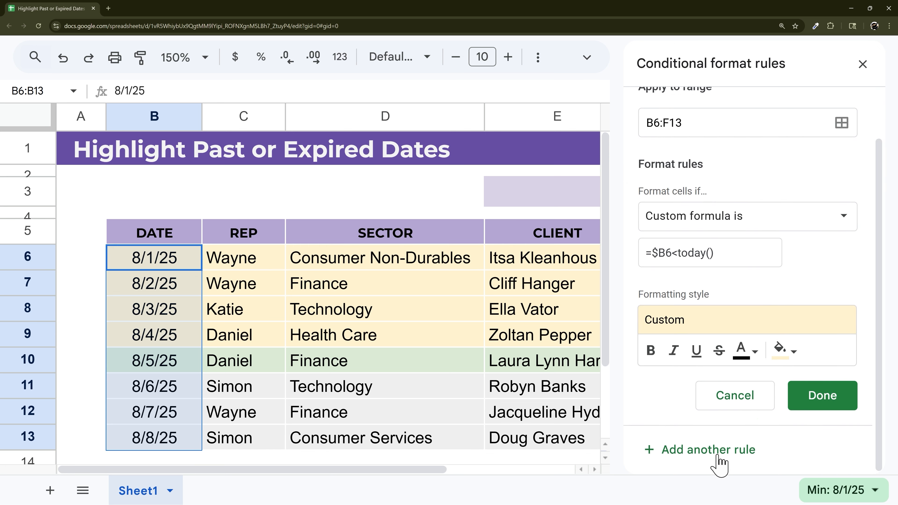
scroll(695, 372, "up", 2)
left_click(677, 307)
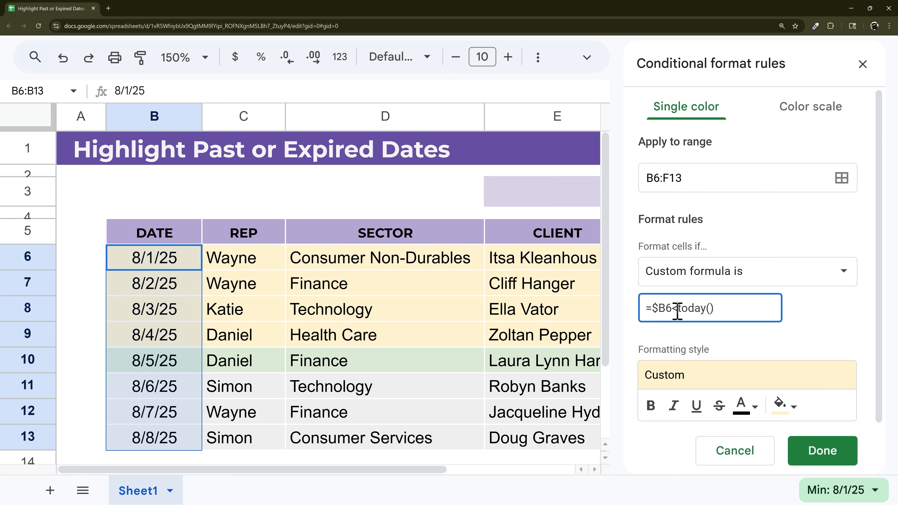
key("BackSpace")
type(">")
Give the future-date rule a light magenta fill and save it
left_click(792, 411)
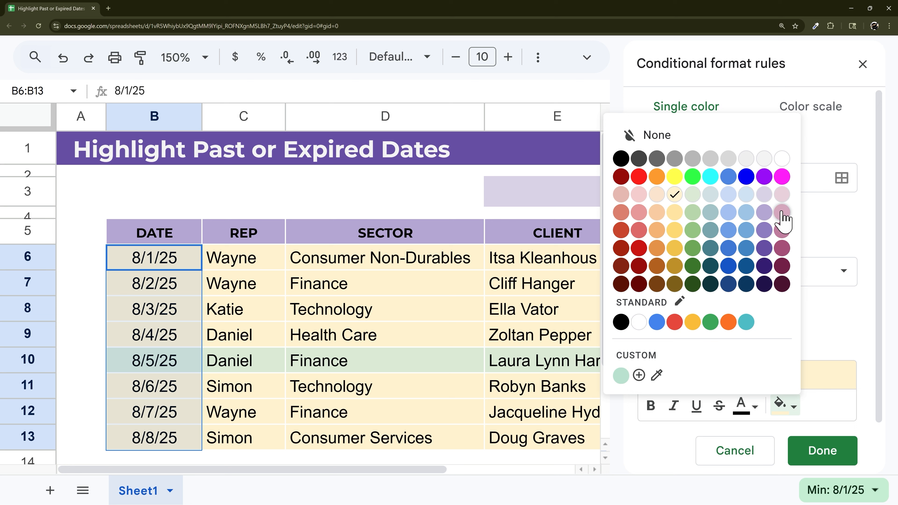
left_click(784, 200)
left_click(820, 447)
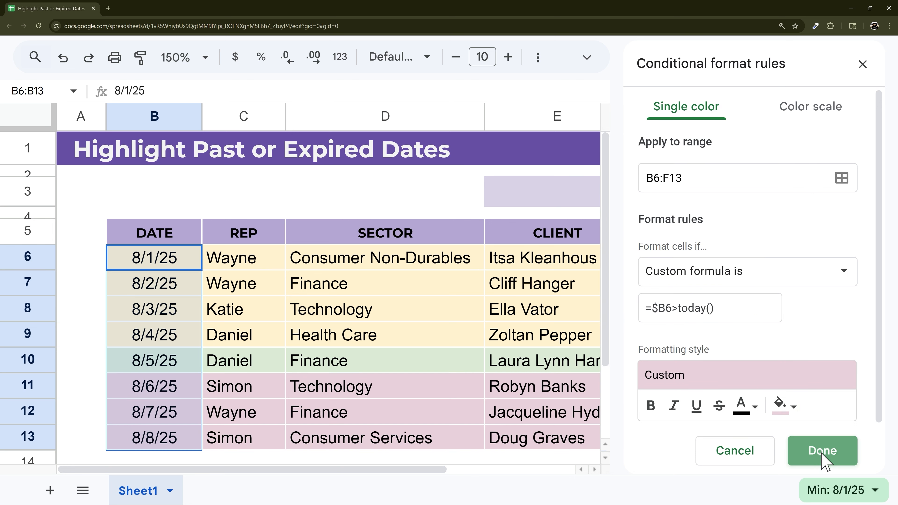
scroll(405, 277, "down", 3)
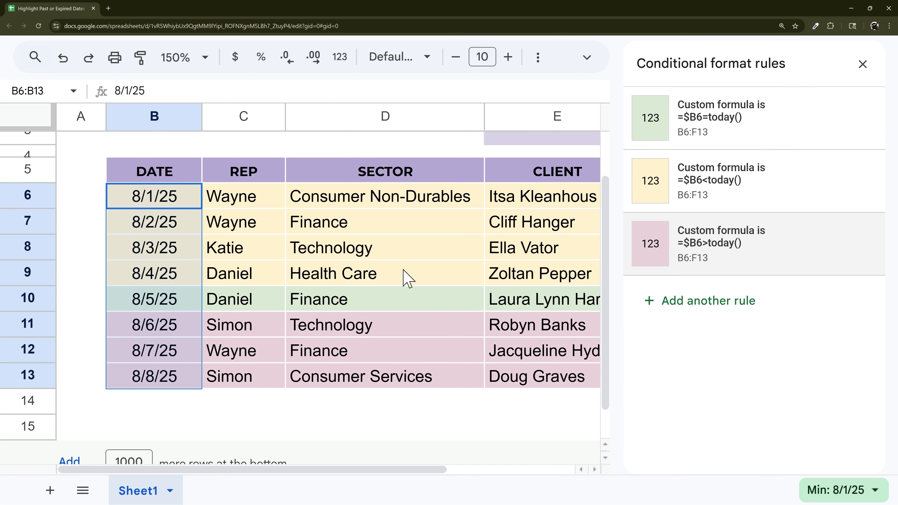
scroll(407, 280, "up", 3)
left_click_drag(172, 265, 531, 337)
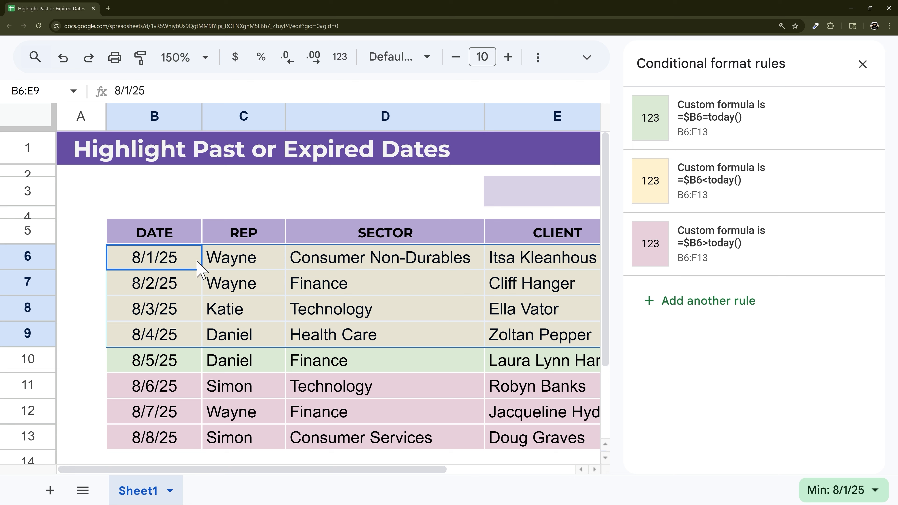
left_click_drag(150, 266, 270, 325)
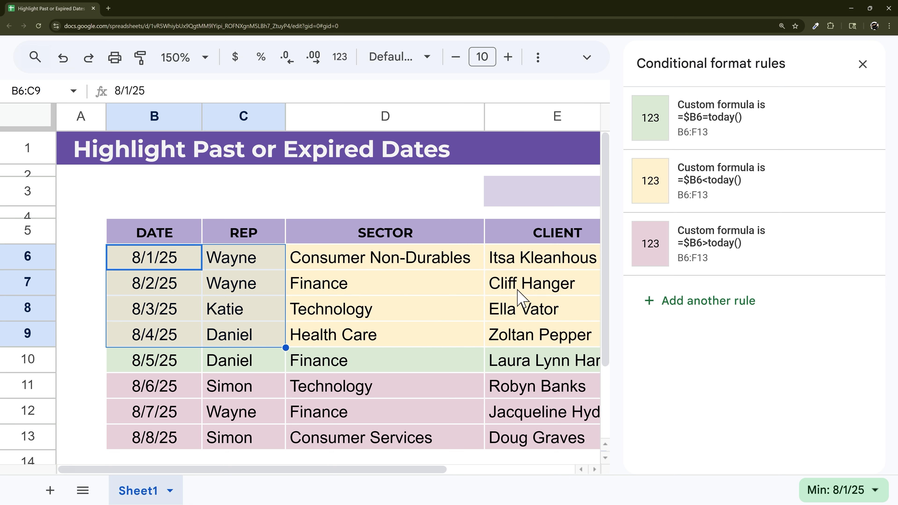
Reopen the future-date rule and extend its custom formula to =$B6>today()+1
left_click(718, 248)
left_click(739, 314)
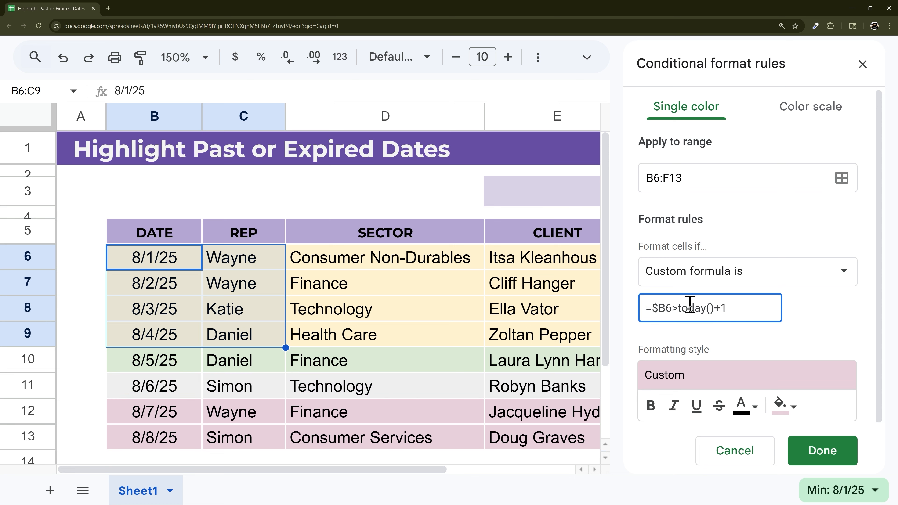
left_click_drag(444, 471, 507, 472)
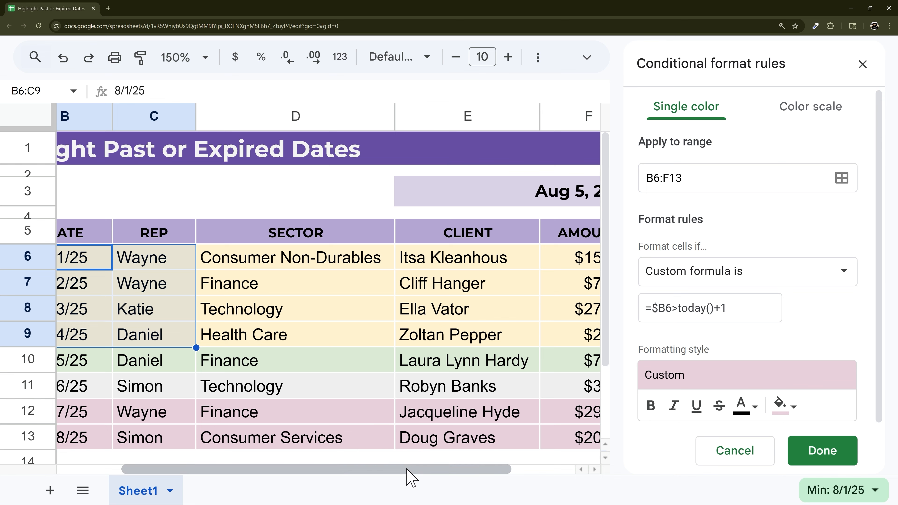
left_click_drag(409, 470, 291, 488)
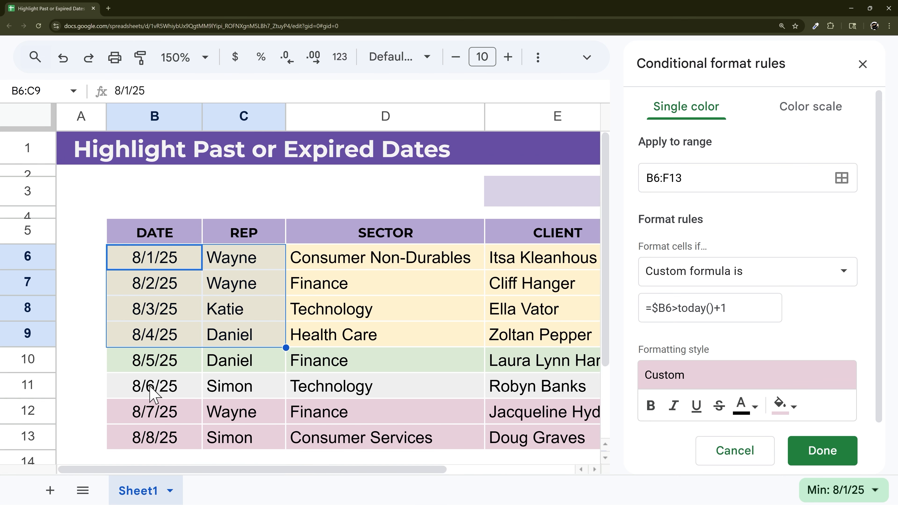
Change the future-date rule's operator so the formula reads =$B6>=today()+1, and save the rule
left_click_drag(651, 302, 718, 308)
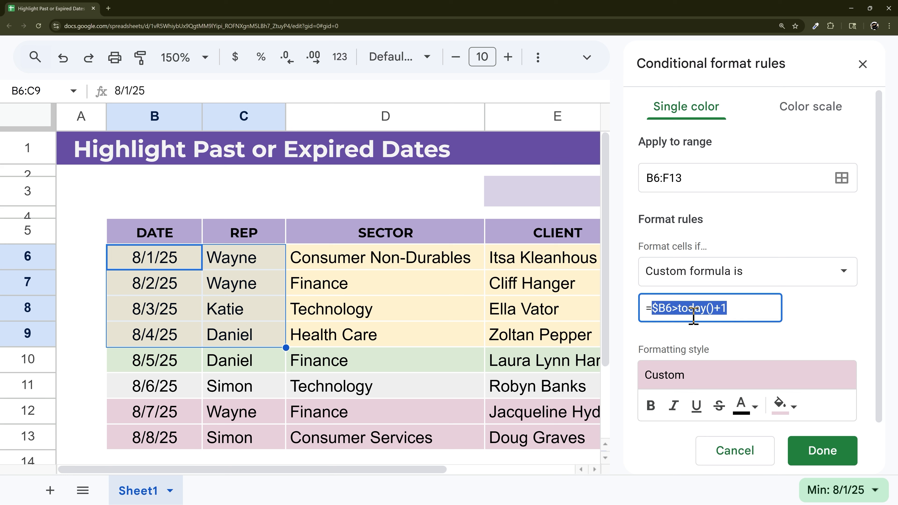
left_click(671, 305)
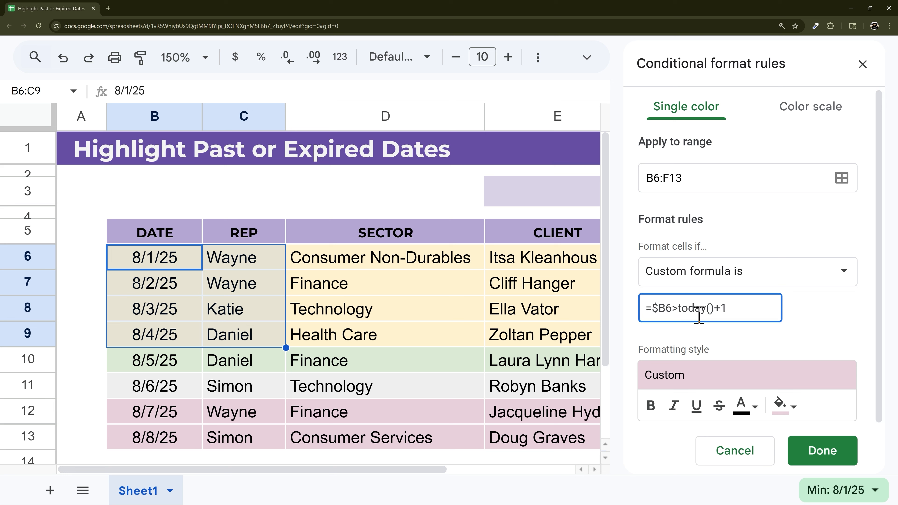
type("=")
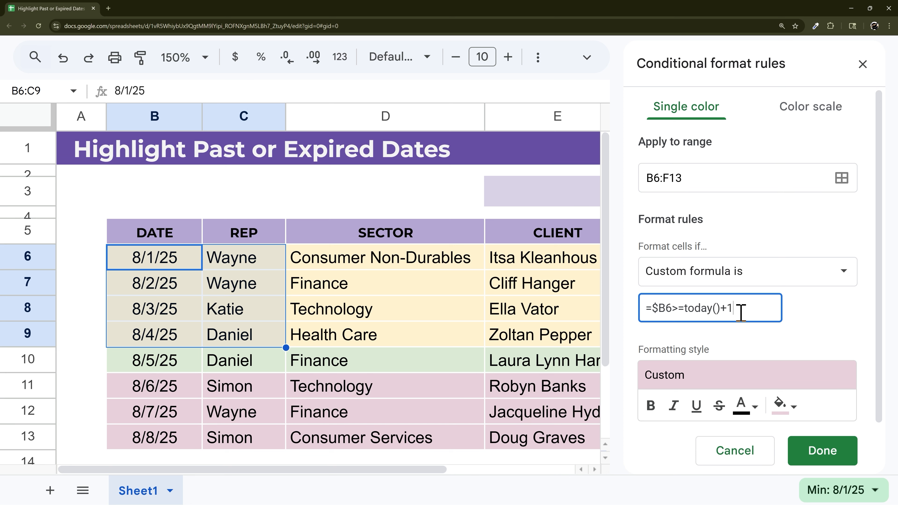
left_click(822, 451)
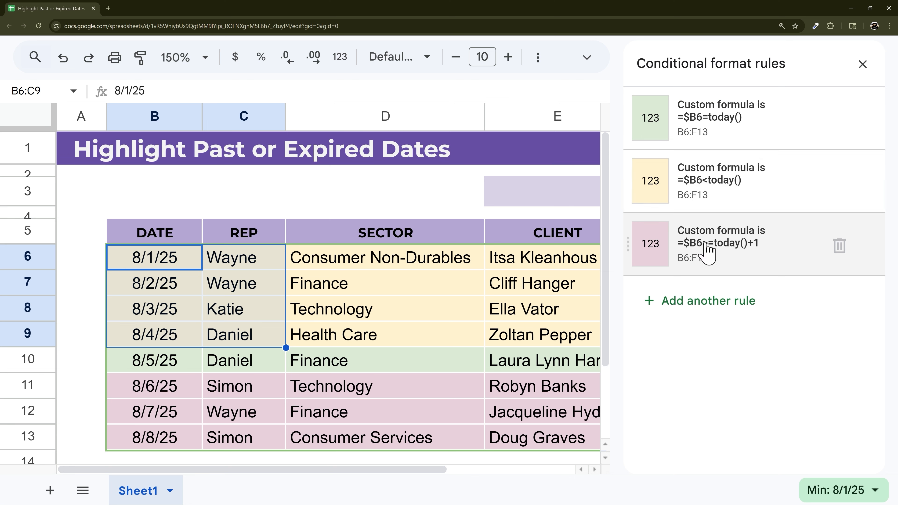
Change the past-date rule's formula to =$B6<=today(), save it, and move that rule above the =$B6=today() rule
left_click(697, 193)
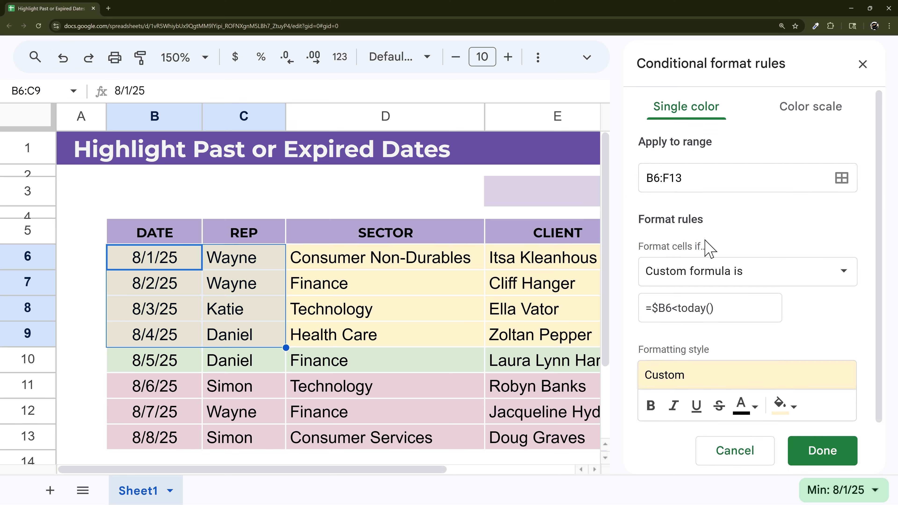
left_click(681, 310)
type("=")
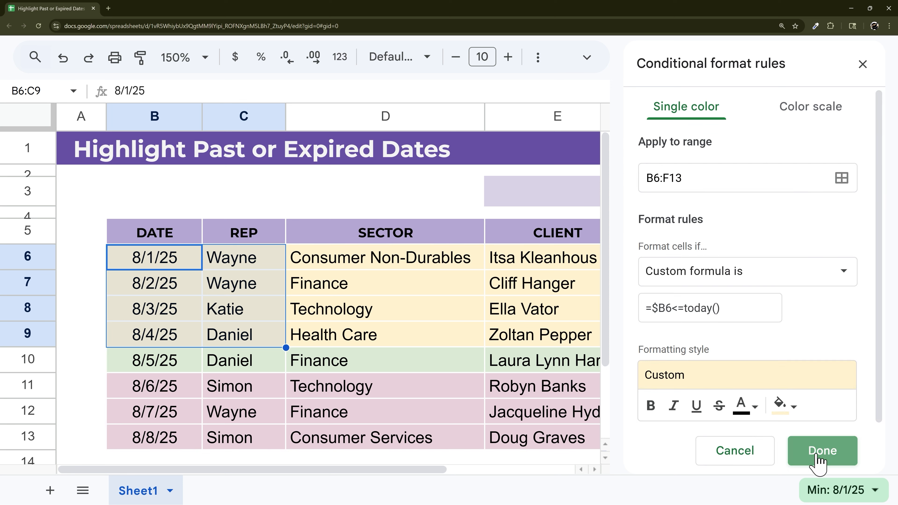
left_click(819, 455)
left_click_drag(141, 360, 545, 377)
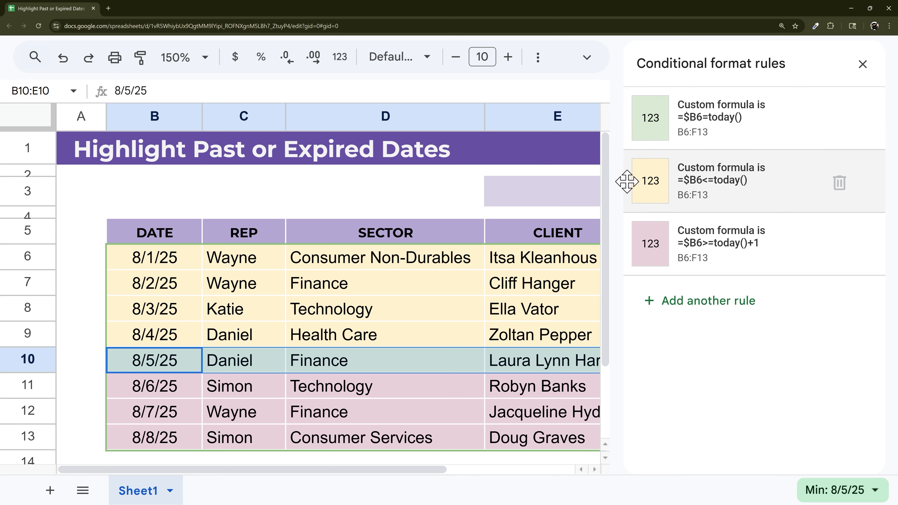
left_click_drag(628, 179, 641, 140)
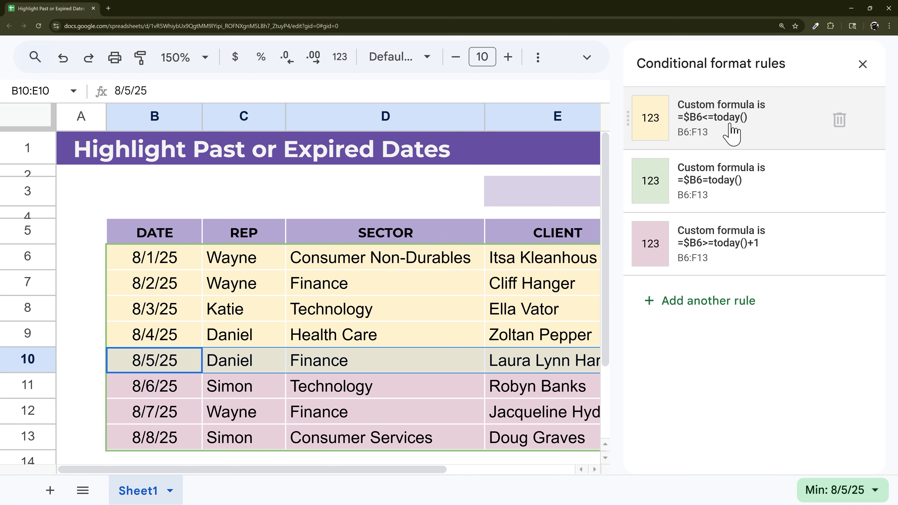
Change the past-date rule's formula to =$B6<=today()-2, give it a light red fill, and save it
left_click(758, 141)
left_click(740, 306)
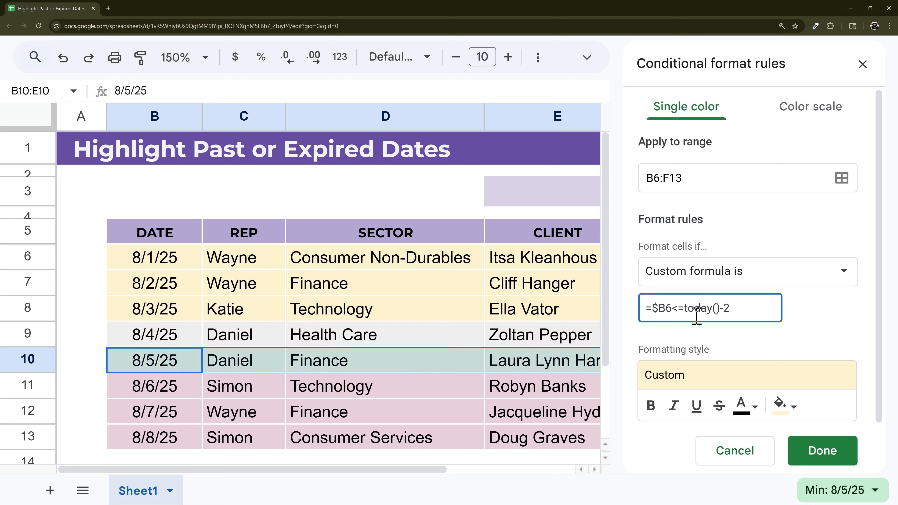
left_click(780, 404)
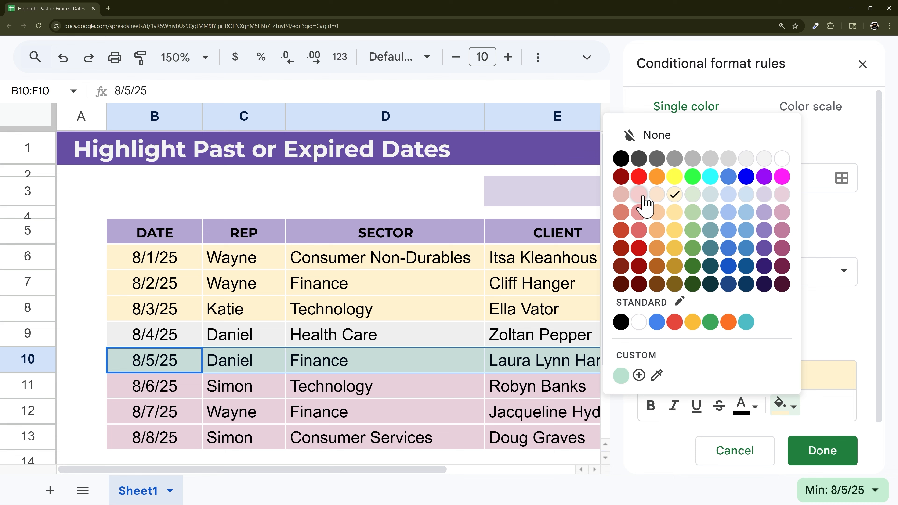
left_click(644, 197)
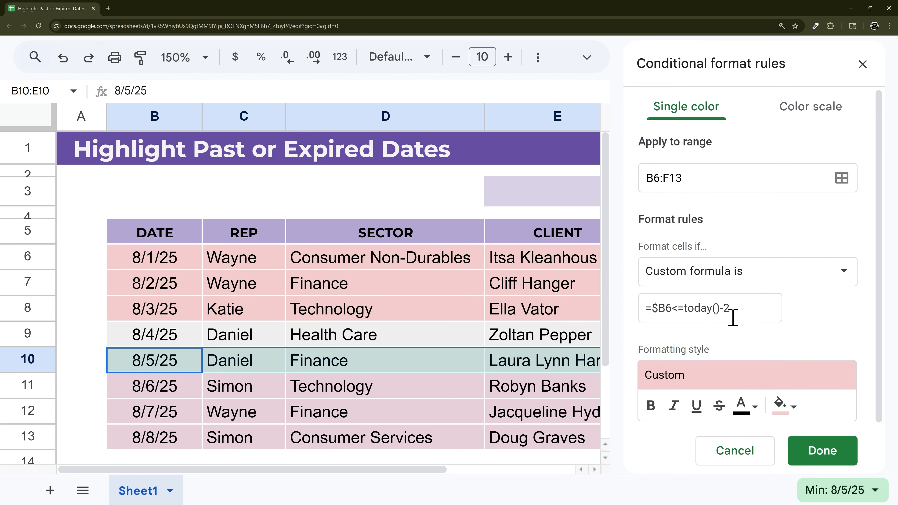
left_click_drag(731, 308, 643, 307)
left_click(822, 450)
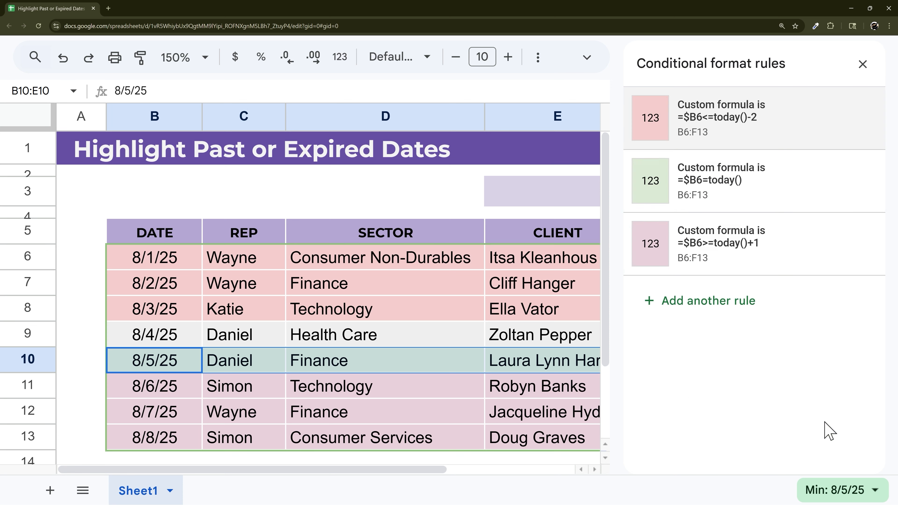